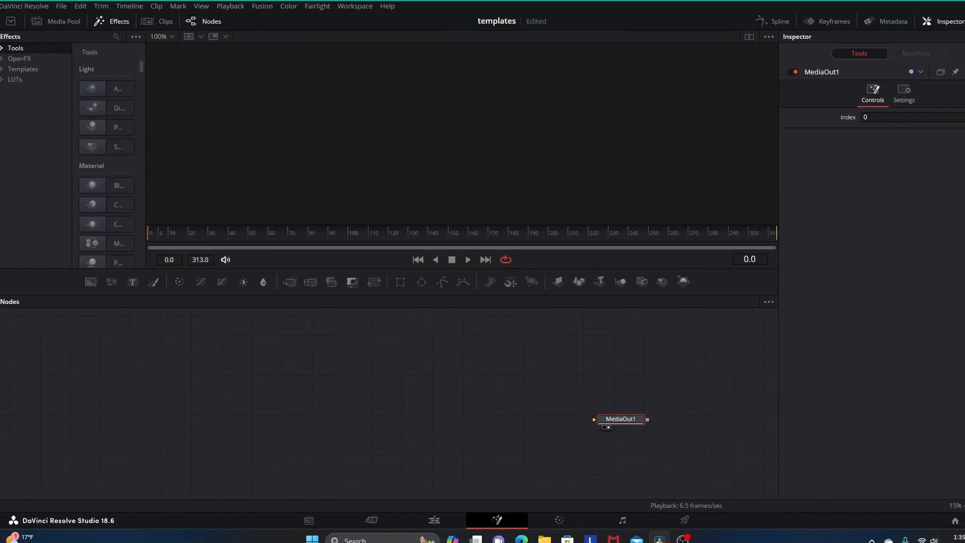
- Add a Background node to the node graph, connect its output to MediaOut1, and line the two nodes up
left_click_drag(190, 151, 202, 151)
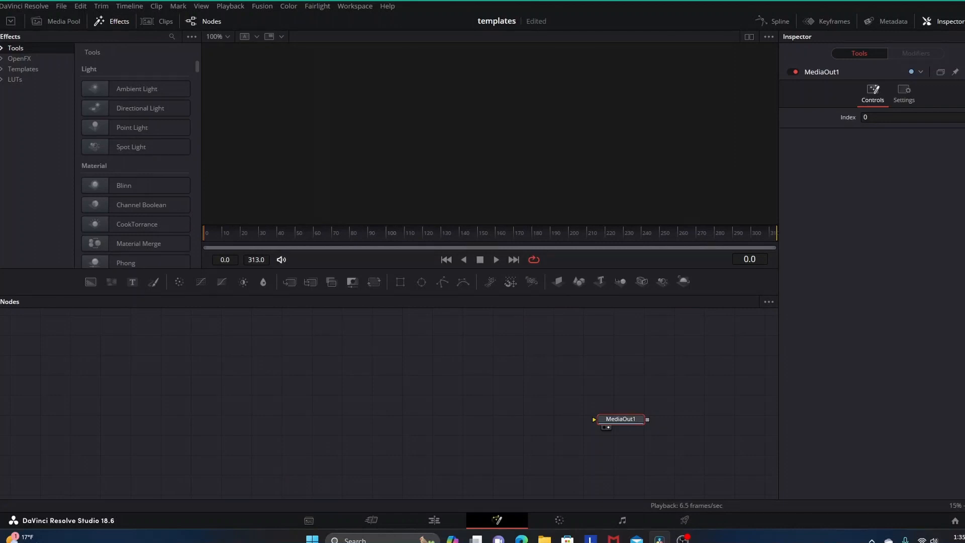
left_click_drag(91, 282, 104, 327)
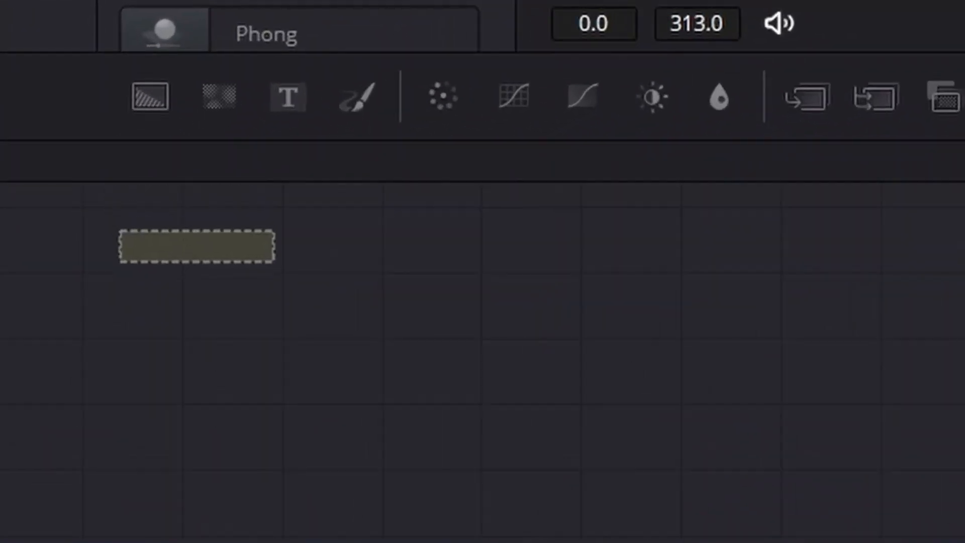
left_click_drag(196, 246, 259, 542)
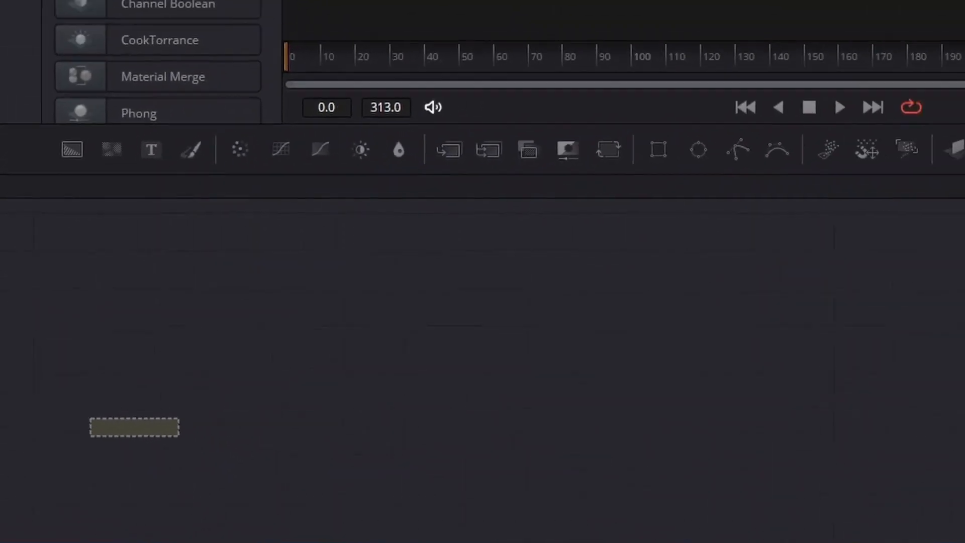
left_click_drag(134, 427, 210, 464)
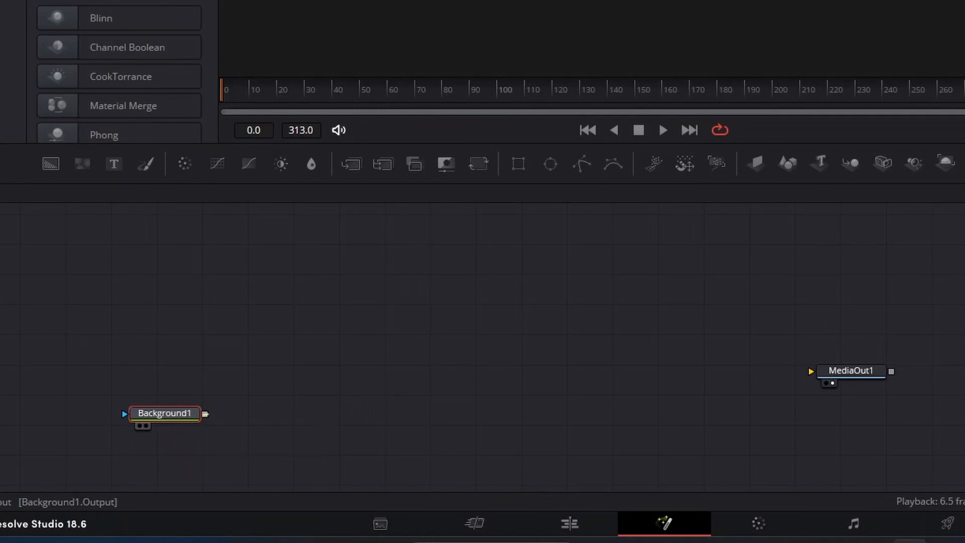
left_click_drag(205, 414, 811, 371)
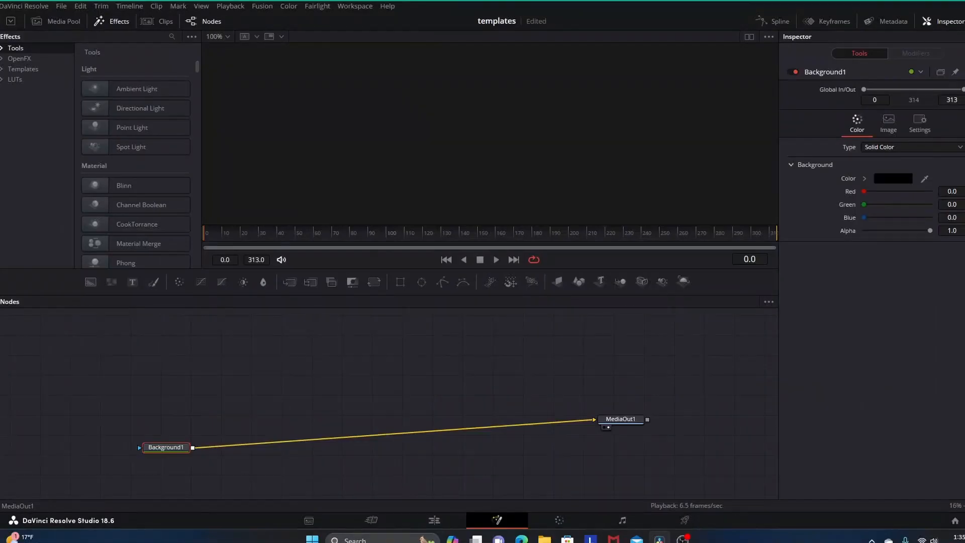
left_click_drag(621, 419, 628, 444)
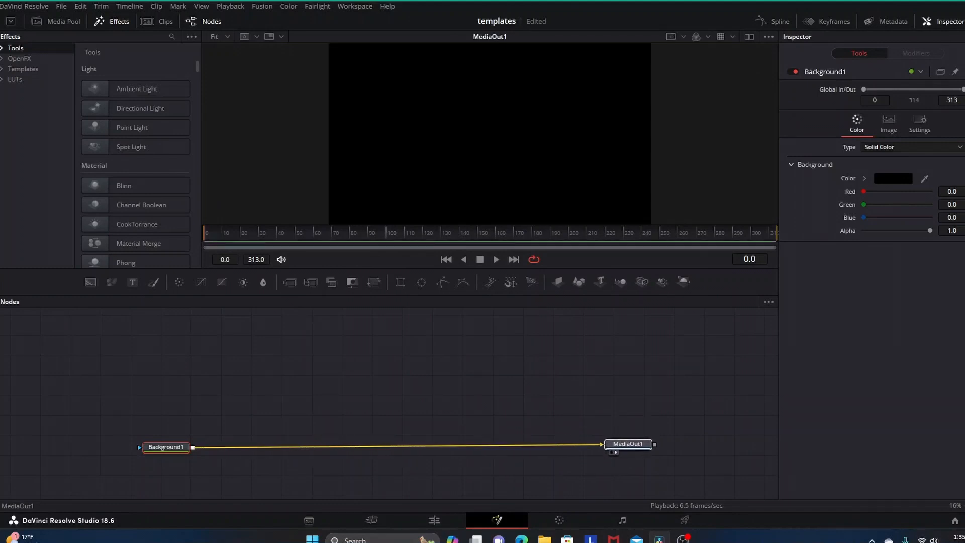
left_click_drag(166, 447, 172, 454)
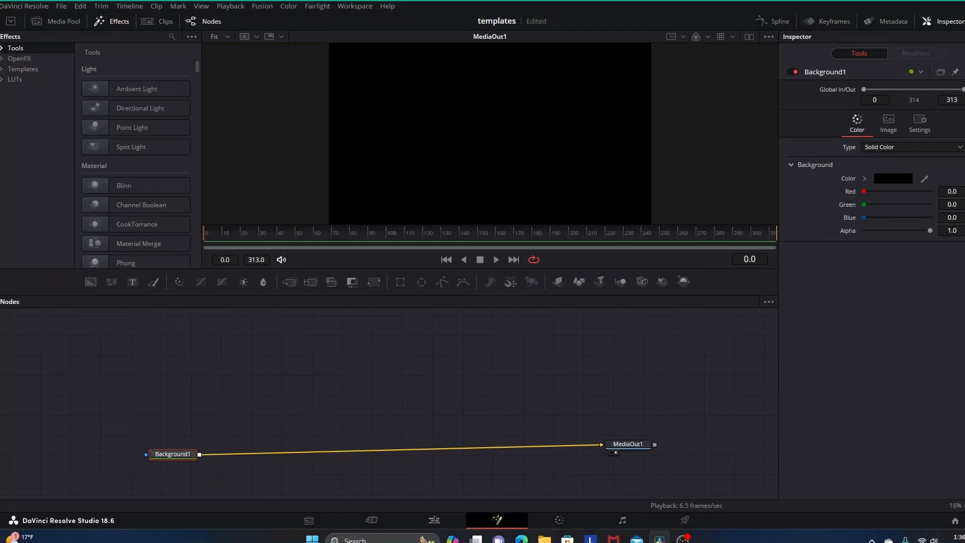
left_click(628, 445)
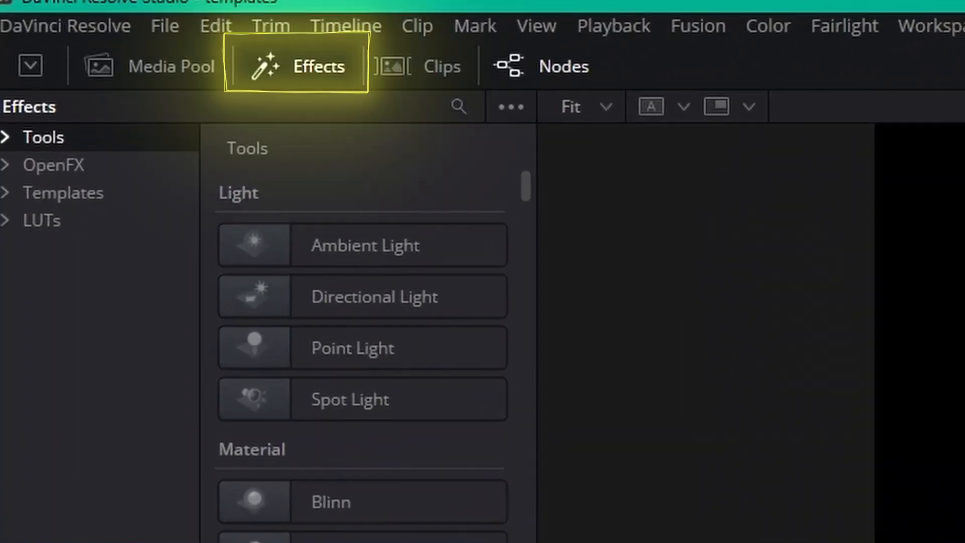
- Browse the effects to the Fusion particle templates and add the Fireworks template to the node graph
left_click(298, 67)
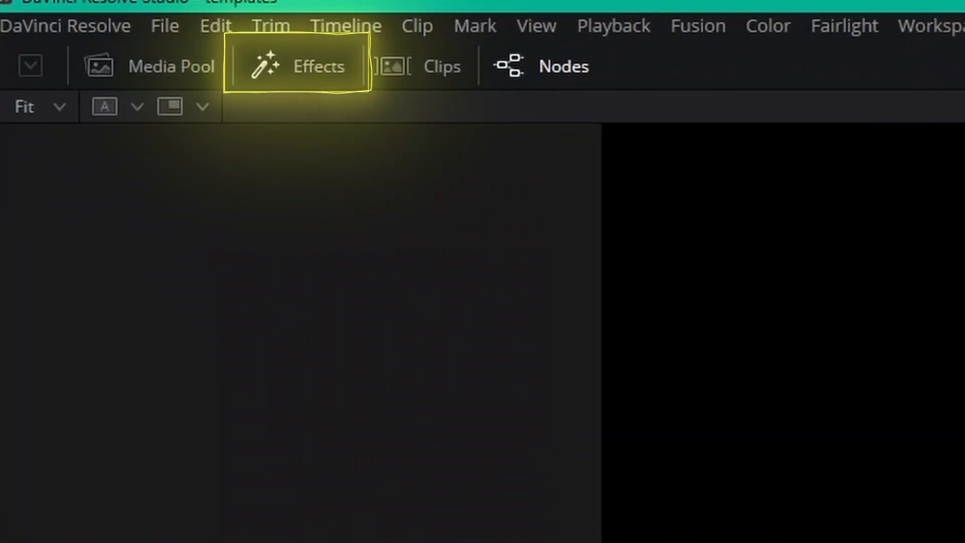
left_click(299, 67)
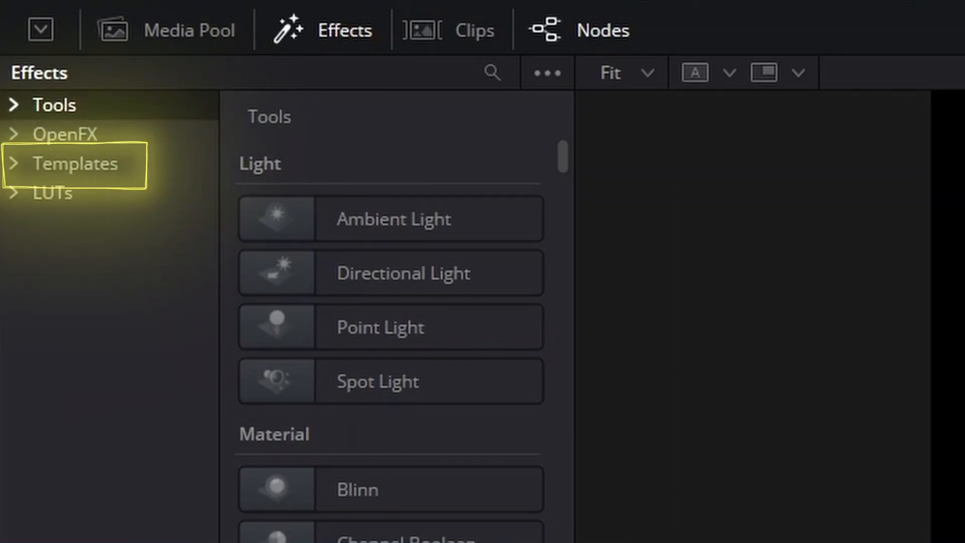
left_click(14, 163)
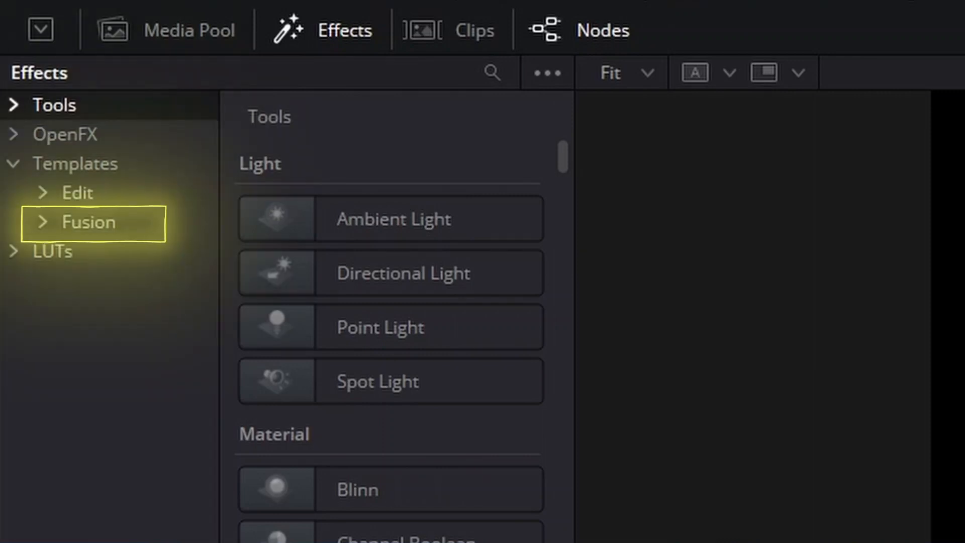
left_click(42, 222)
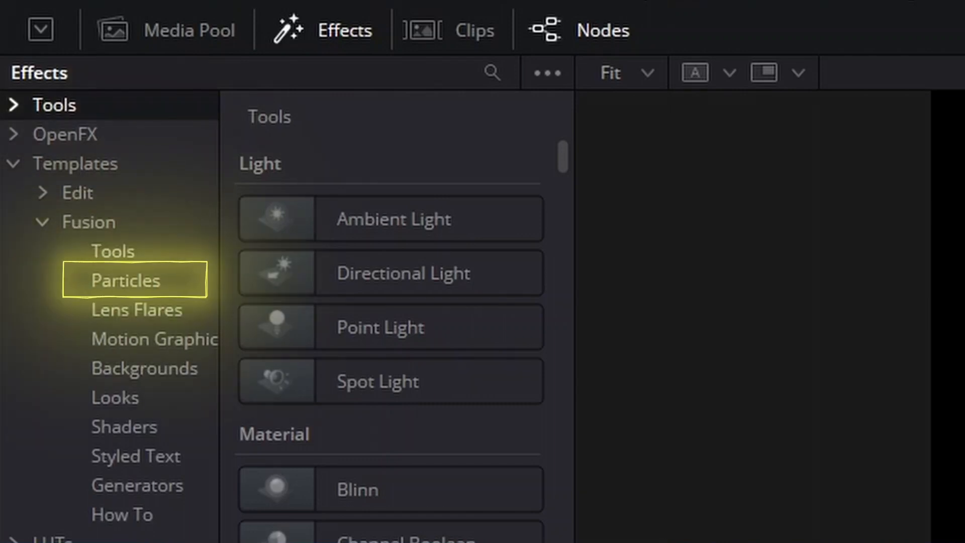
left_click(126, 280)
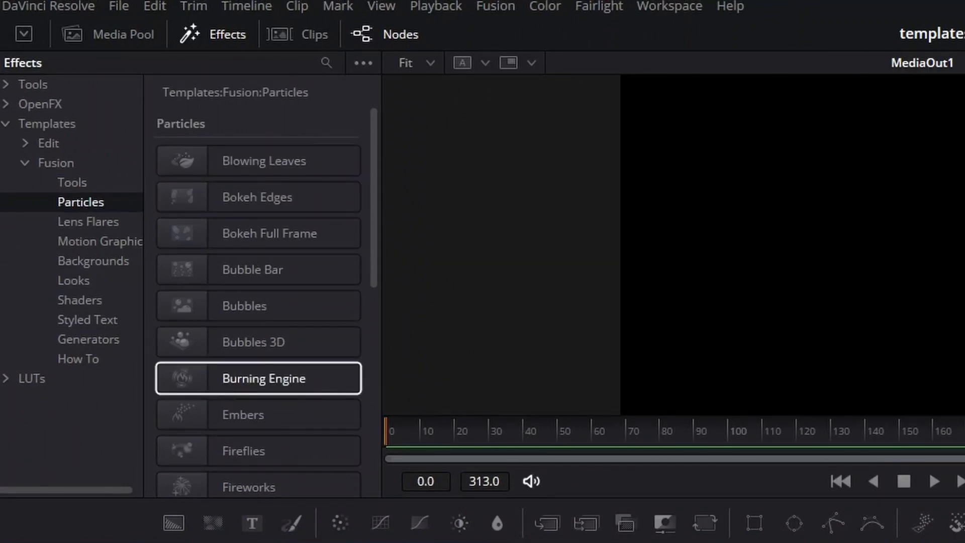
scroll(258, 197, "down", 3)
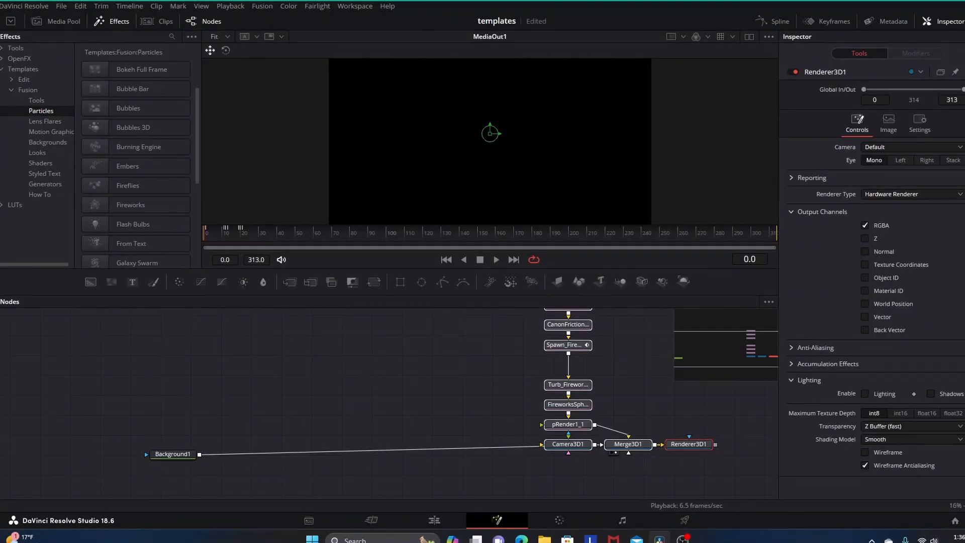
- Enlarge the node graph area and separate the fireworks nodes from the Background1–MediaOut1 line, moving Background1 and MediaOut1 below them
left_click_drag(489, 268, 490, 215)
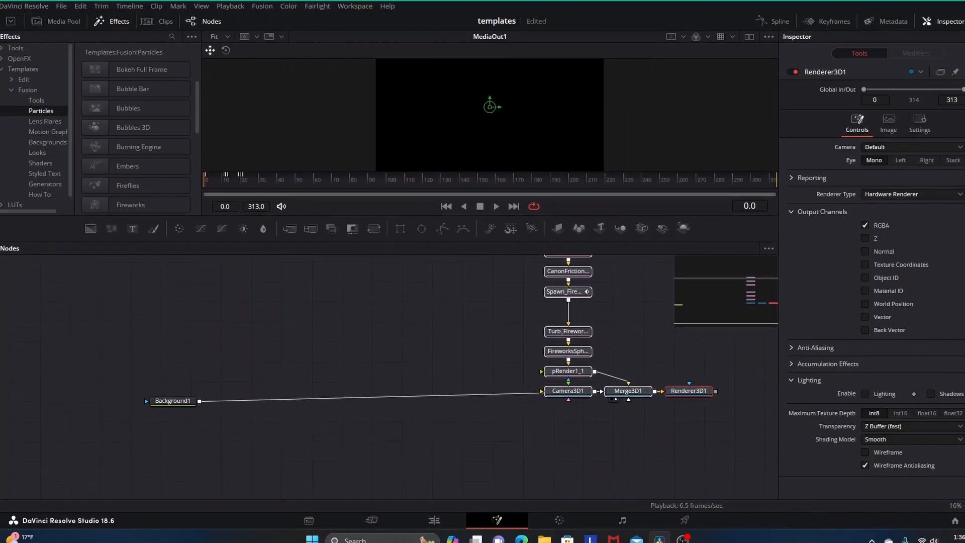
left_click_drag(565, 392, 338, 370)
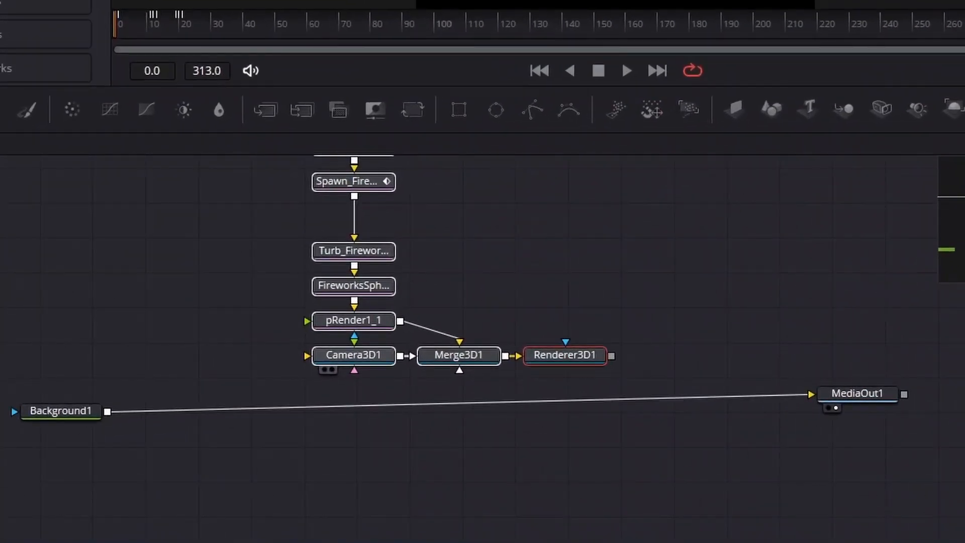
left_click_drag(173, 401, 166, 435)
left_click_drag(48, 472, 23, 542)
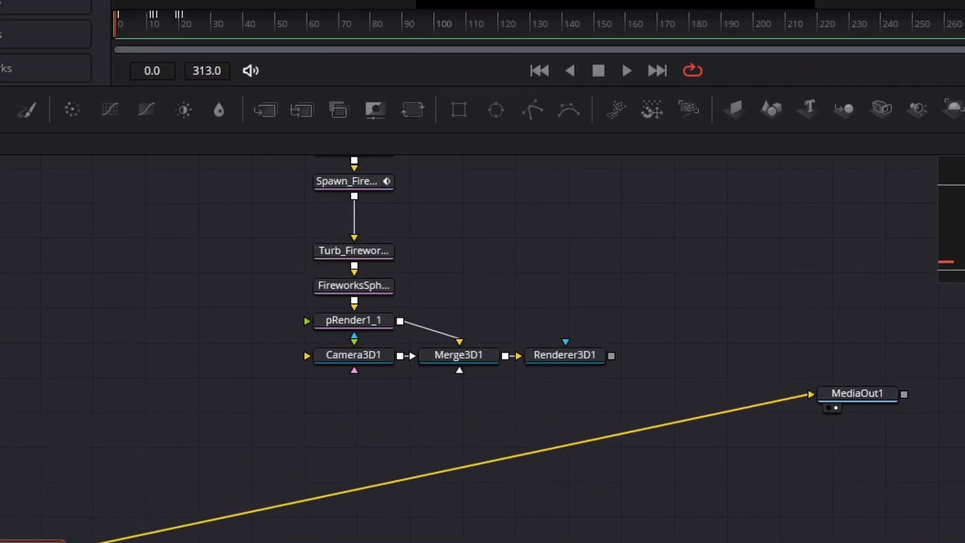
left_click_drag(857, 393, 887, 533)
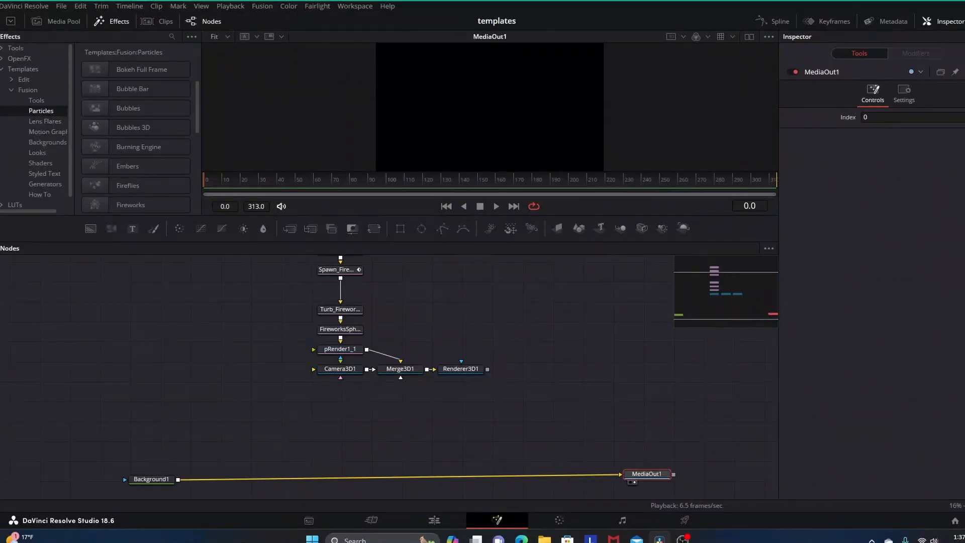
- Select all the fireworks nodes and move them down as a group to just above the Background1–MediaOut1 line
left_click_drag(291, 390, 504, 321)
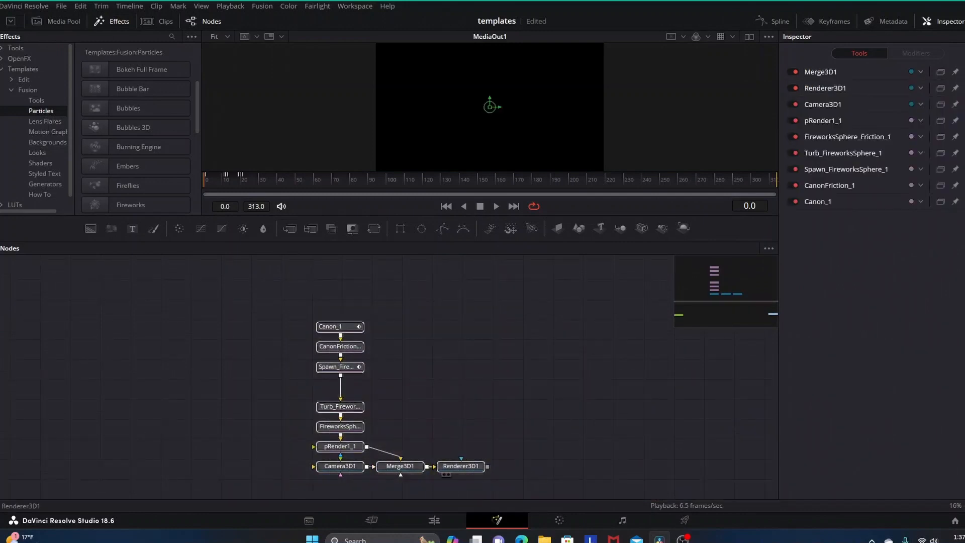
scroll(503, 322, "up", 2)
scroll(503, 321, "down", 2)
scroll(503, 322, "down", 6)
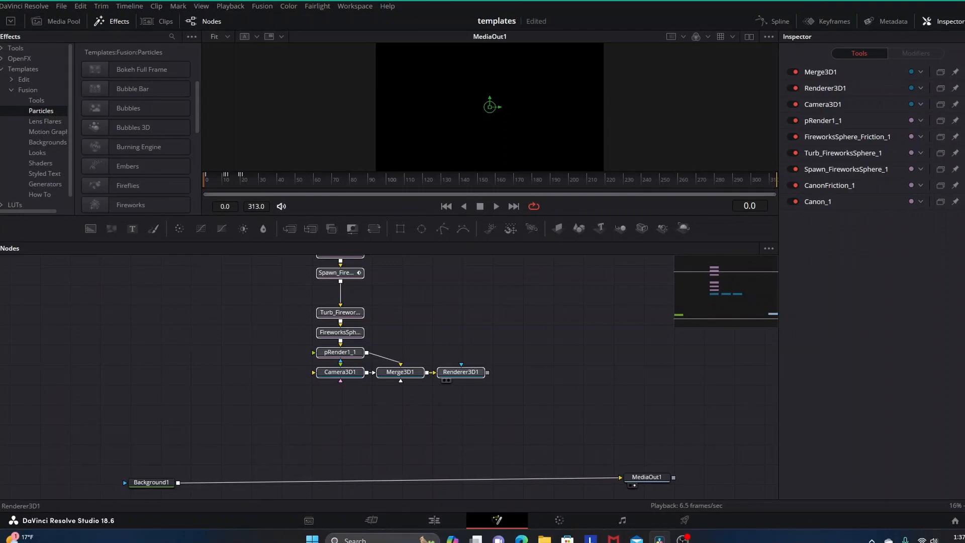
left_click_drag(461, 372, 451, 438)
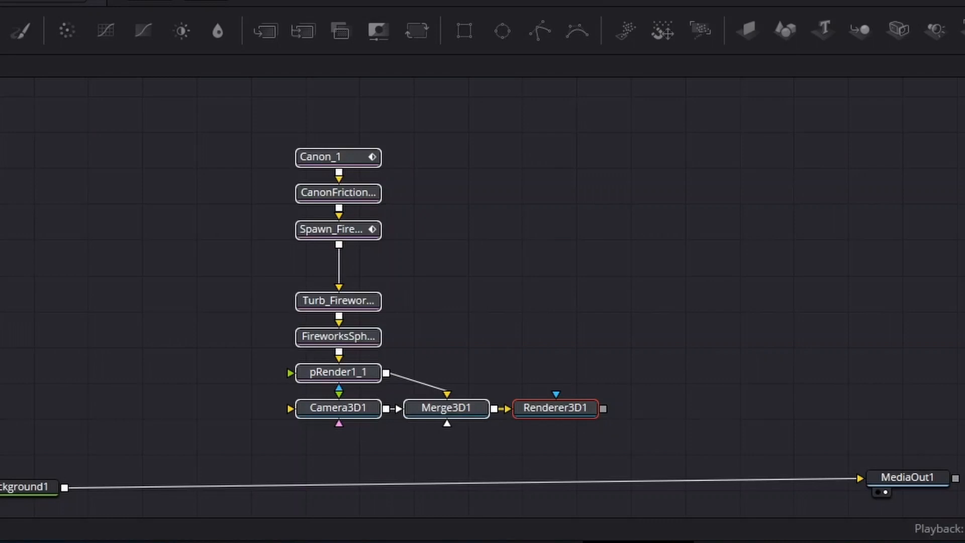
- Disconnect Background1 from MediaOut1 and move Background1 closer to the fireworks nodes
left_click(375, 266)
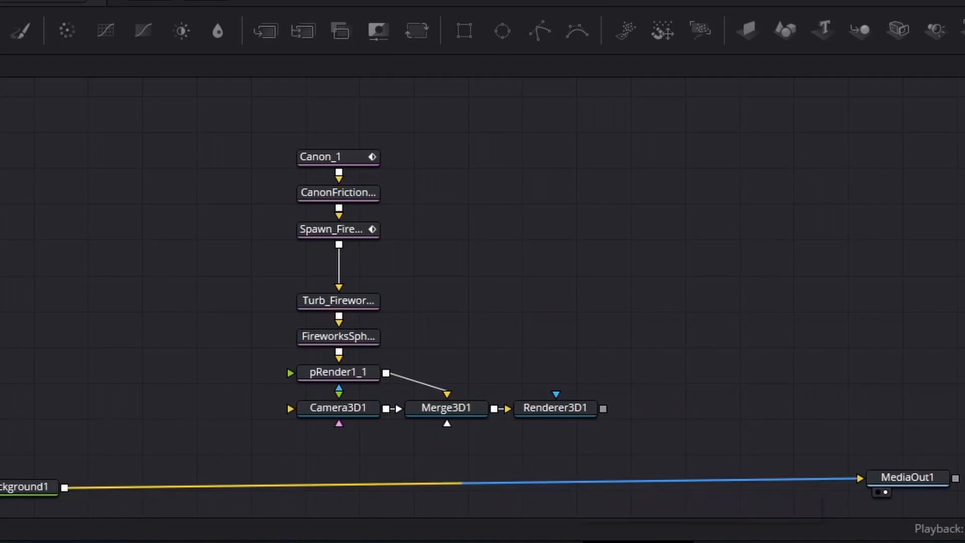
left_click(571, 481)
left_click_drag(31, 487, 127, 462)
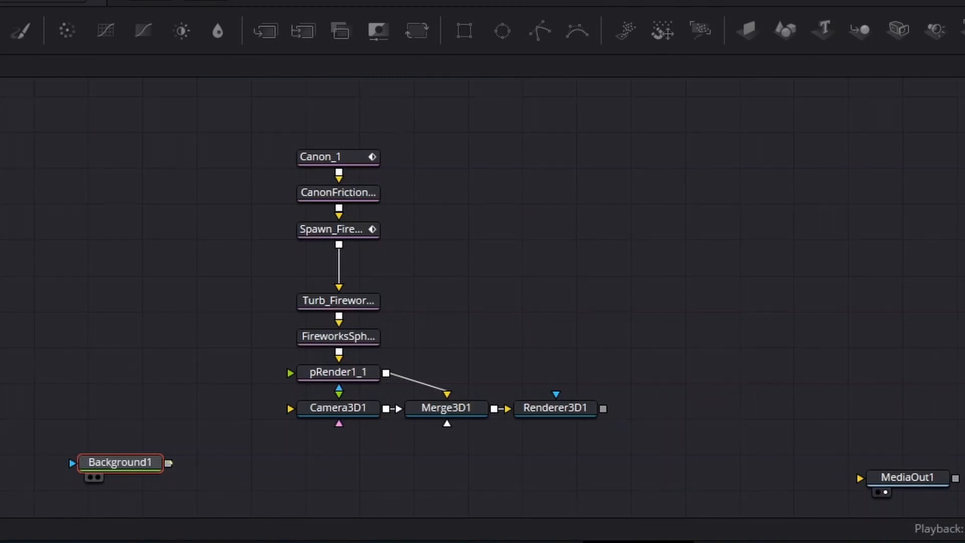
- Connect Background1's output to the magenta input of Camera3D1 and adjust Background1's position
left_click_drag(272, 456, 342, 426)
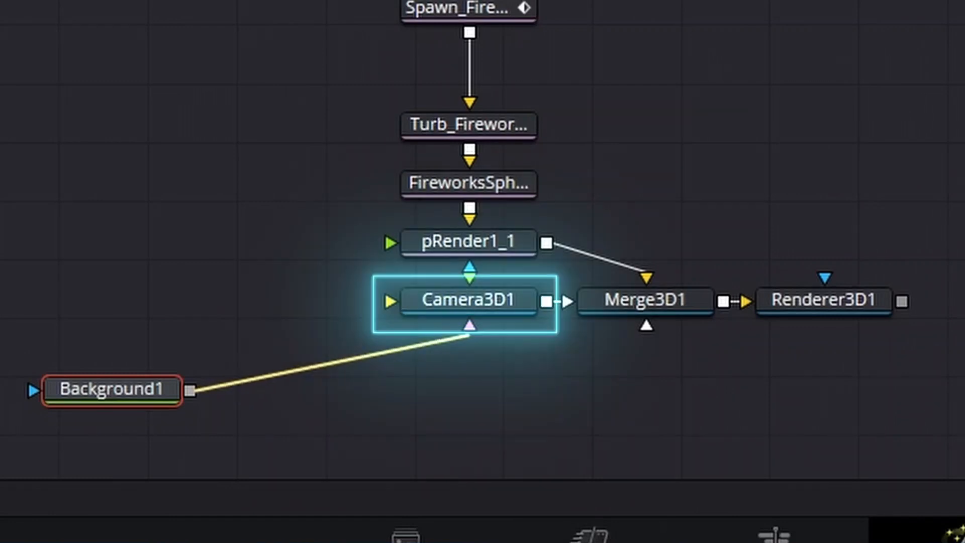
left_click_drag(469, 334, 476, 329)
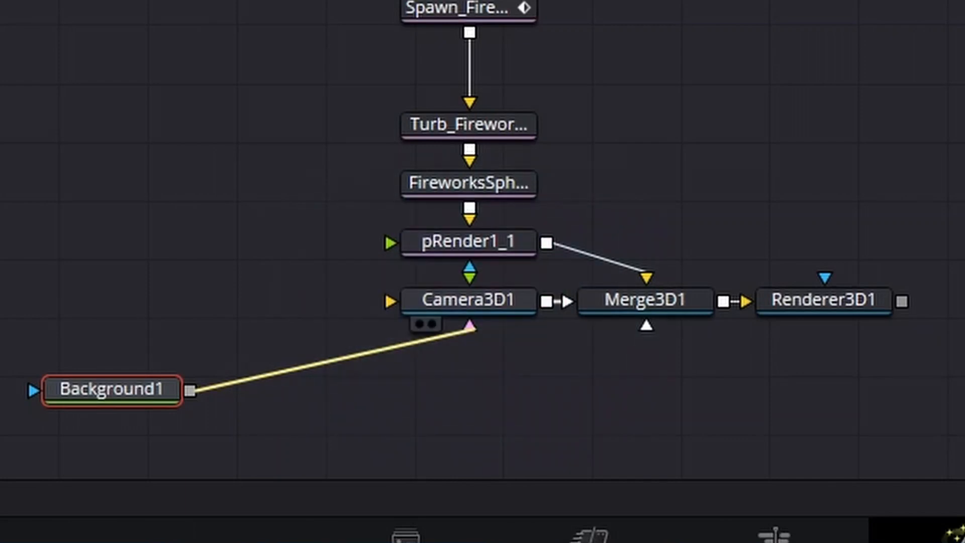
left_click_drag(475, 329, 391, 302)
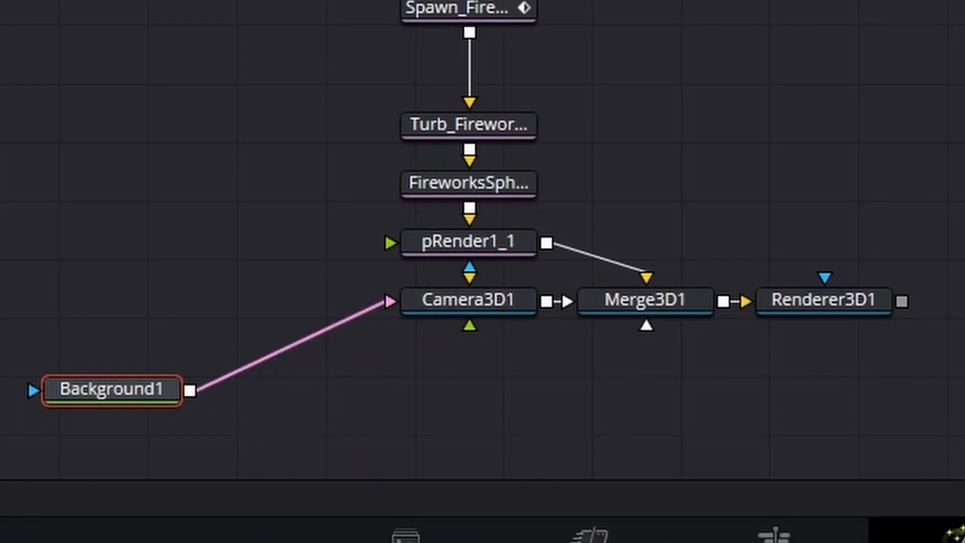
left_click_drag(111, 389, 87, 378)
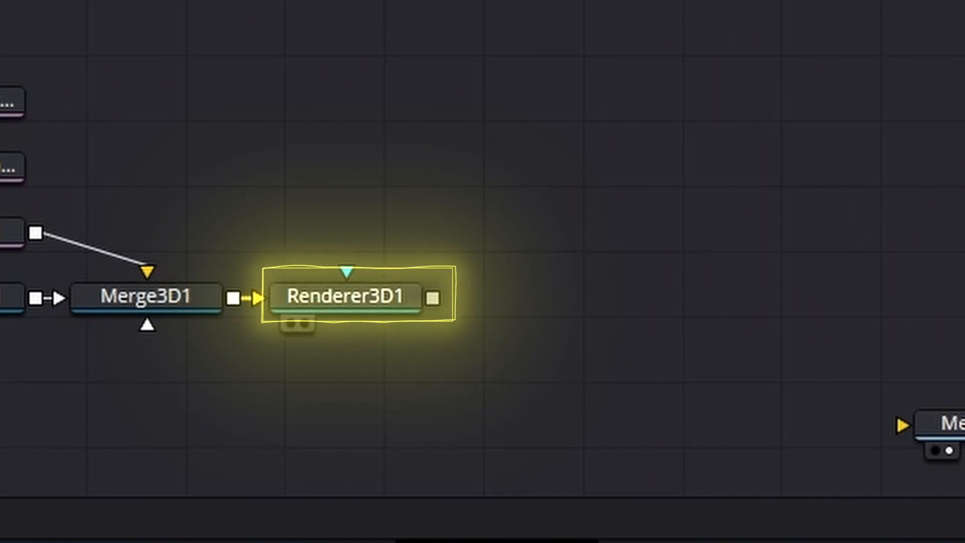
- Connect Renderer3D1's output to MediaOut1, adjust MediaOut1's position, and enlarge the viewer
mouse_move(433, 298)
left_mouse_down()
mouse_move(526, 296)
mouse_move(756, 358)
mouse_move(902, 426)
left_mouse_up()
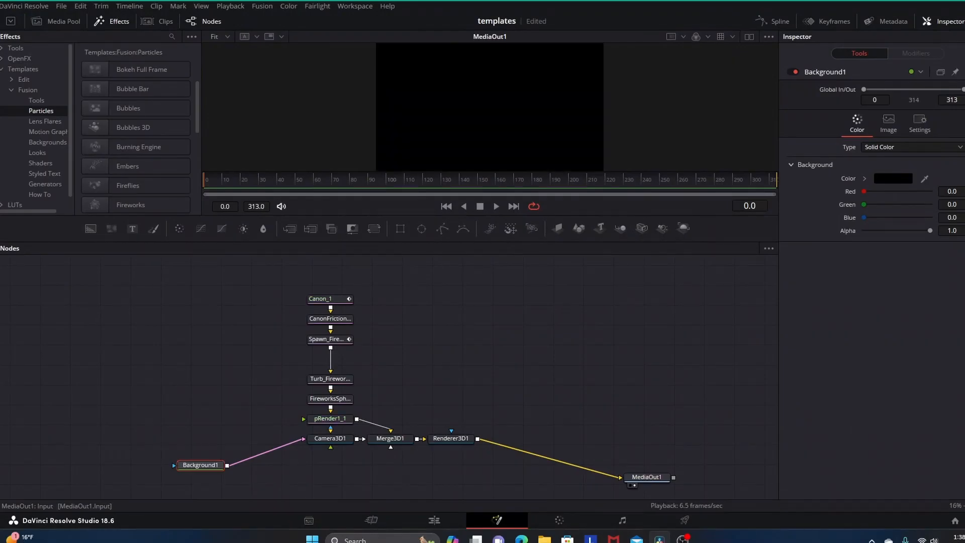
left_click_drag(647, 477, 648, 468)
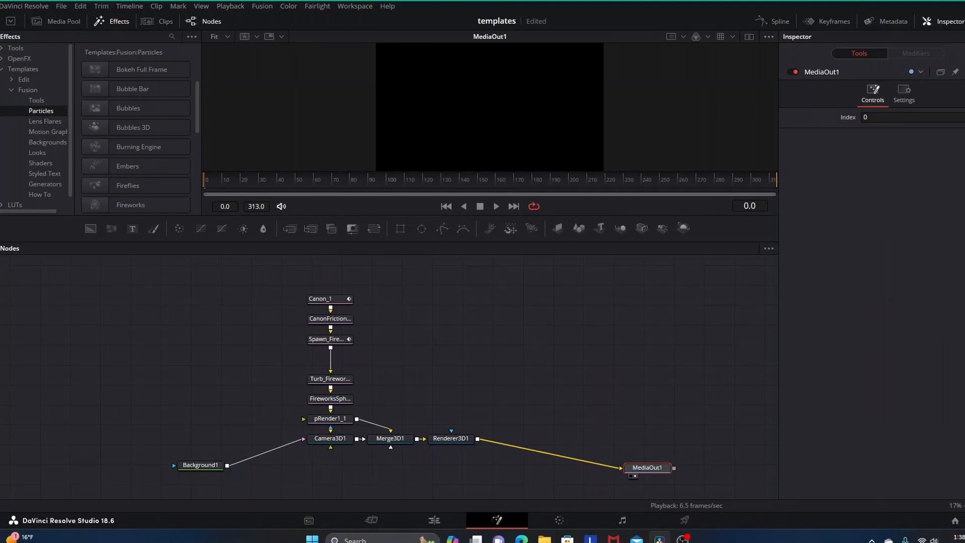
left_click_drag(202, 216, 137, 294)
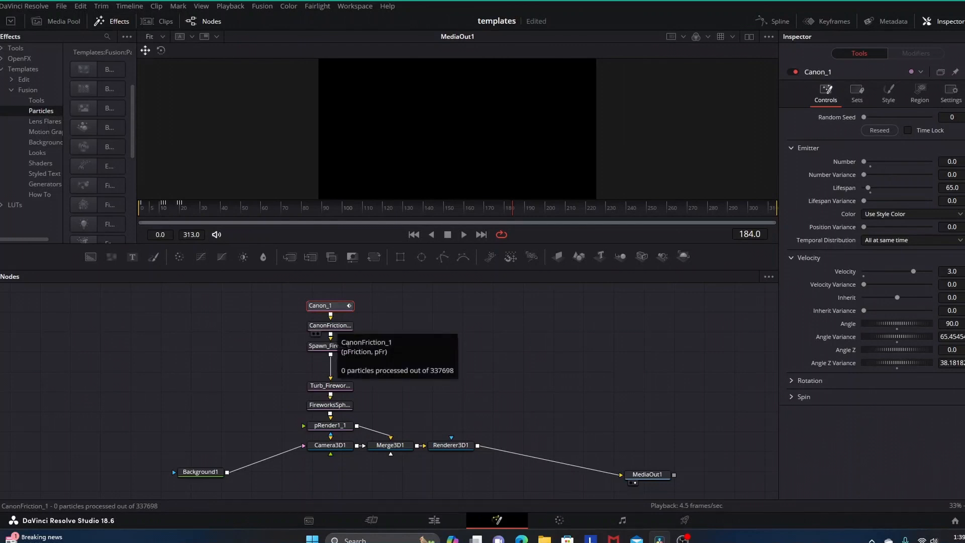
- Examine the controls of the cannon friction, fireworks spawn, turbulence and fireworks sphere friction nodes
left_click(330, 326)
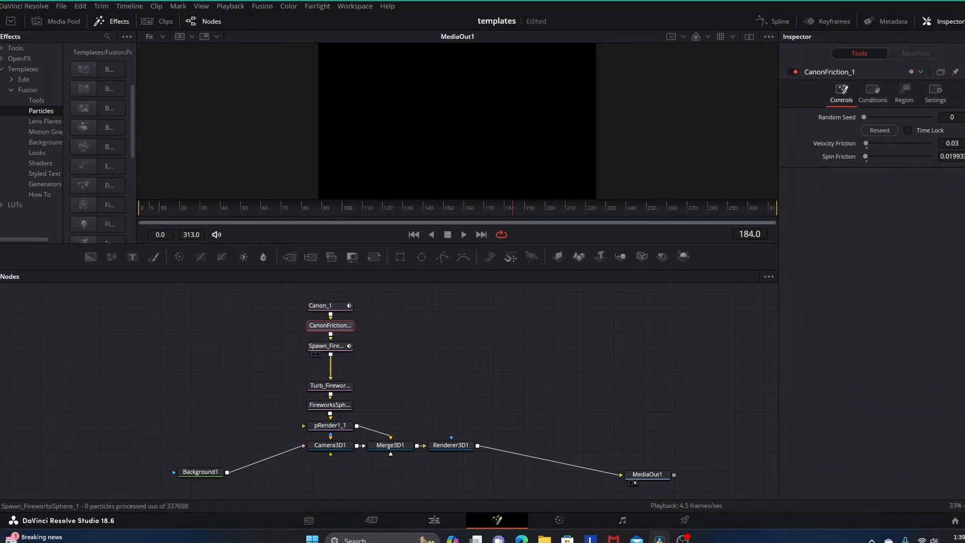
left_click(327, 346)
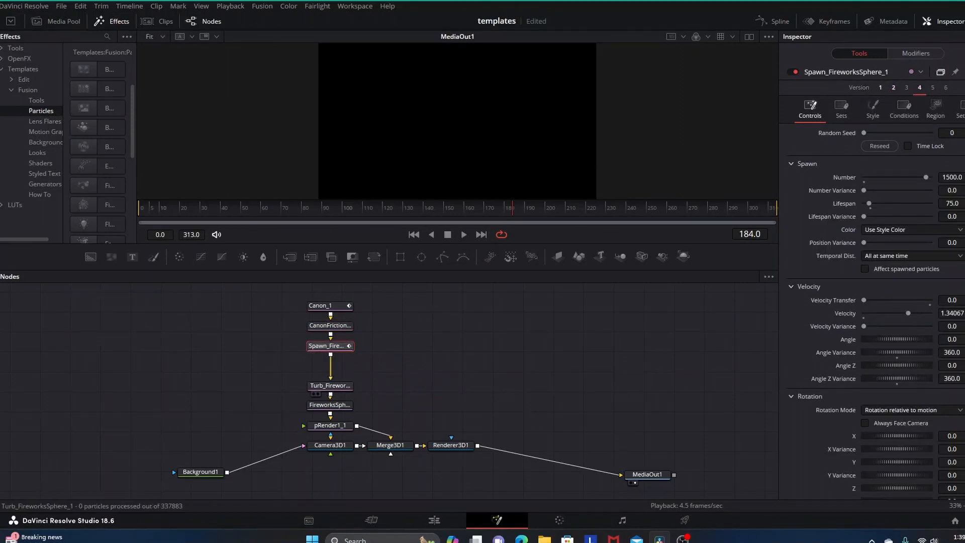
left_click(330, 386)
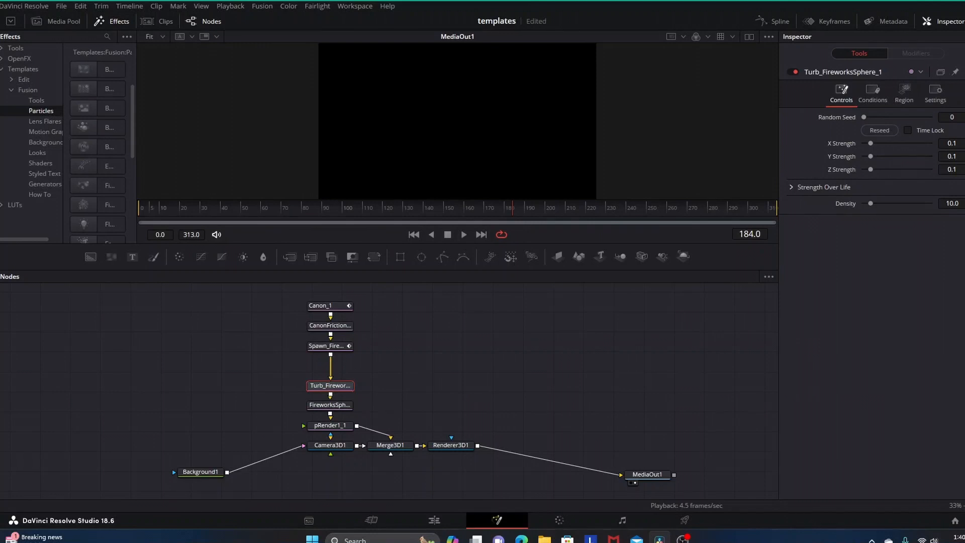
scroll(390, 391, "up", 1)
scroll(390, 391, "down", 1)
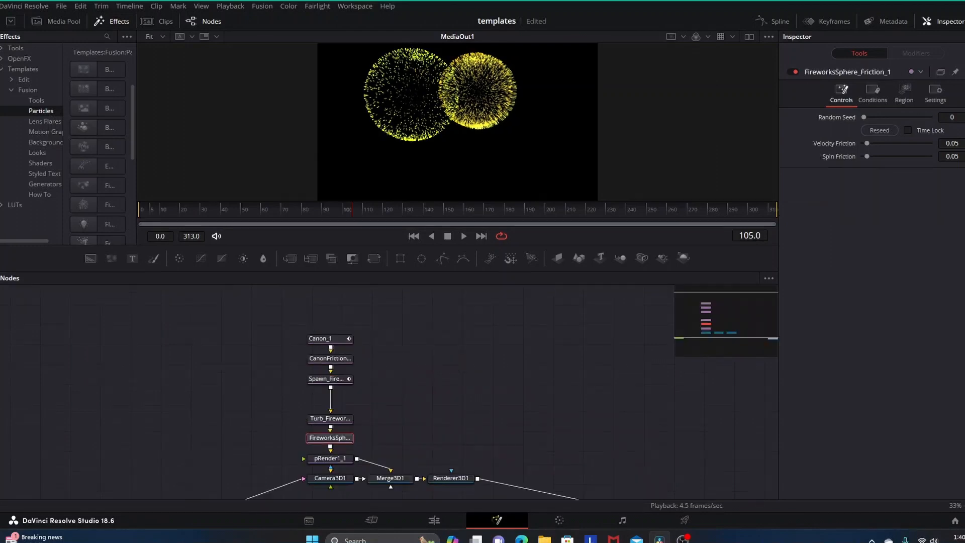
- Enlarge the viewer showing the fireworks by shrinking the node graph area, keeping the Background1-to-MediaOut1 chain in view
left_click_drag(382, 243, 382, 336)
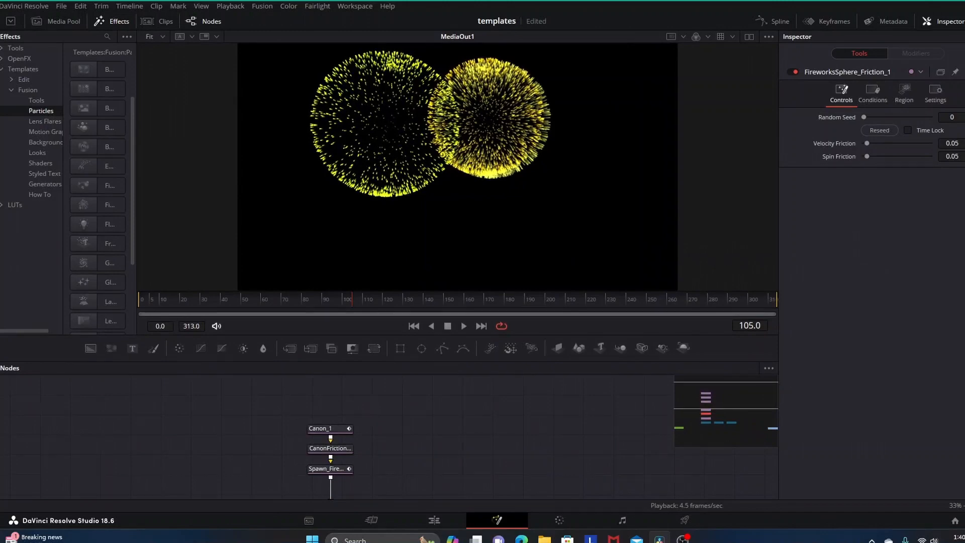
scroll(390, 437, "down", 2)
scroll(390, 436, "down", 2)
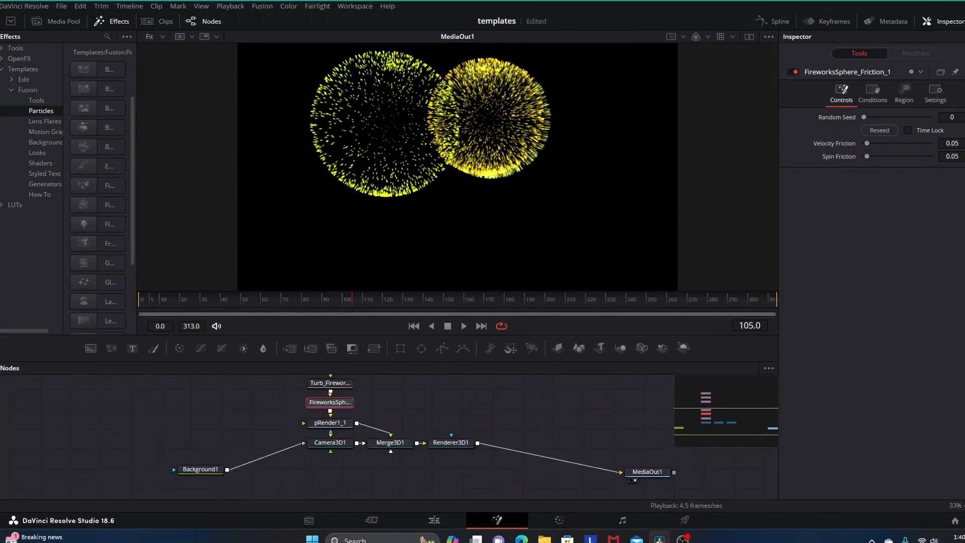